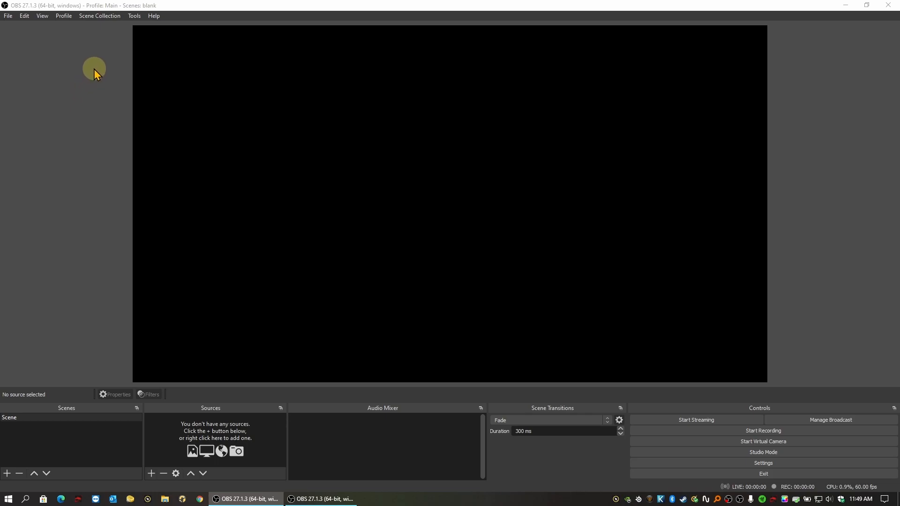
Create a new scene collection named "Game Capture".
{"action": "left_click", "coordinate": [91, 16]}
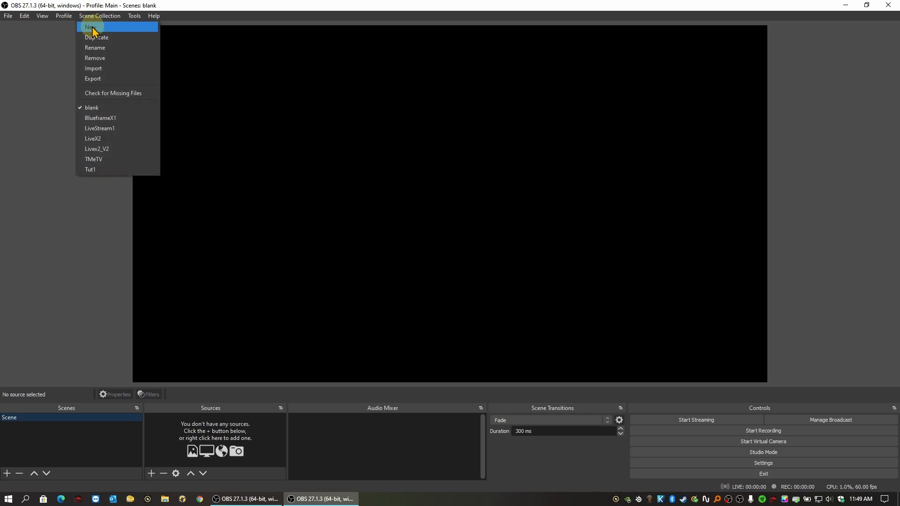
{"action": "left_click", "coordinate": [92, 26]}
{"action": "type", "text": "Game Capture"}
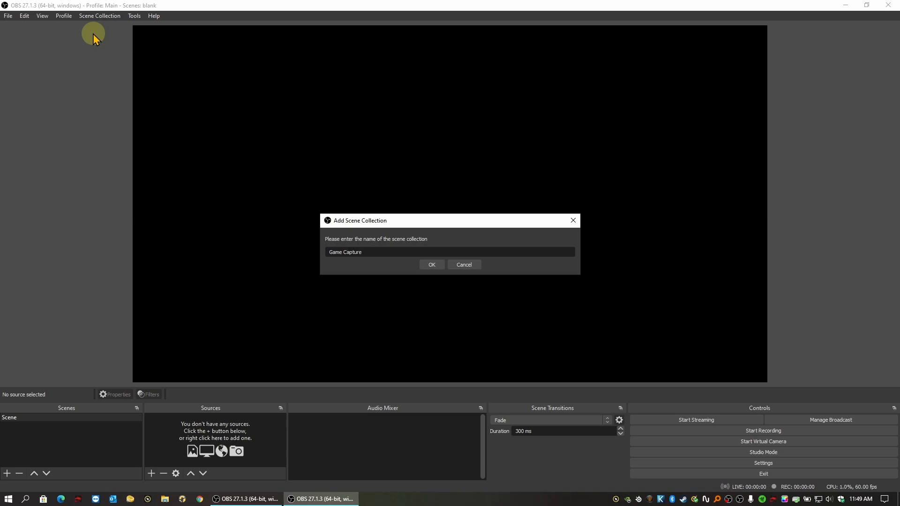
{"action": "left_click", "coordinate": [438, 263]}
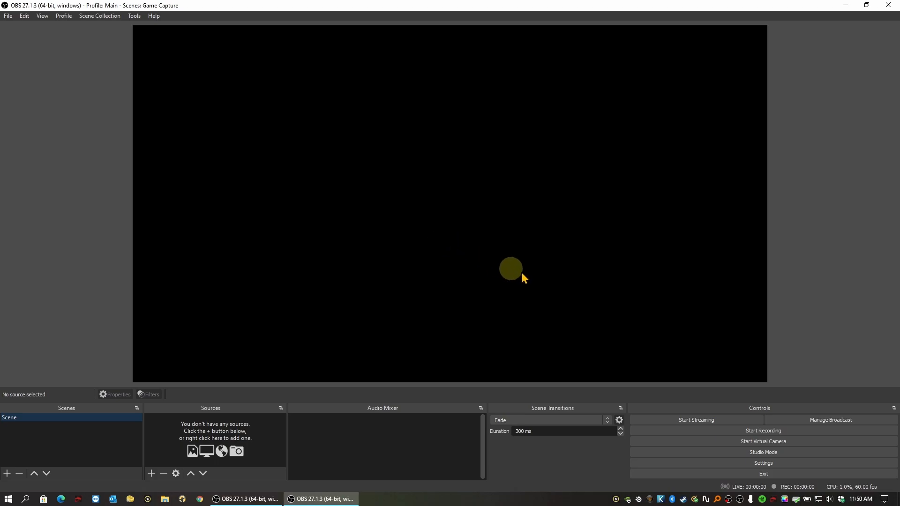
Review the streaming and recording output settings, and set the global Desktop Audio device to Default.
{"action": "left_click", "coordinate": [747, 461]}
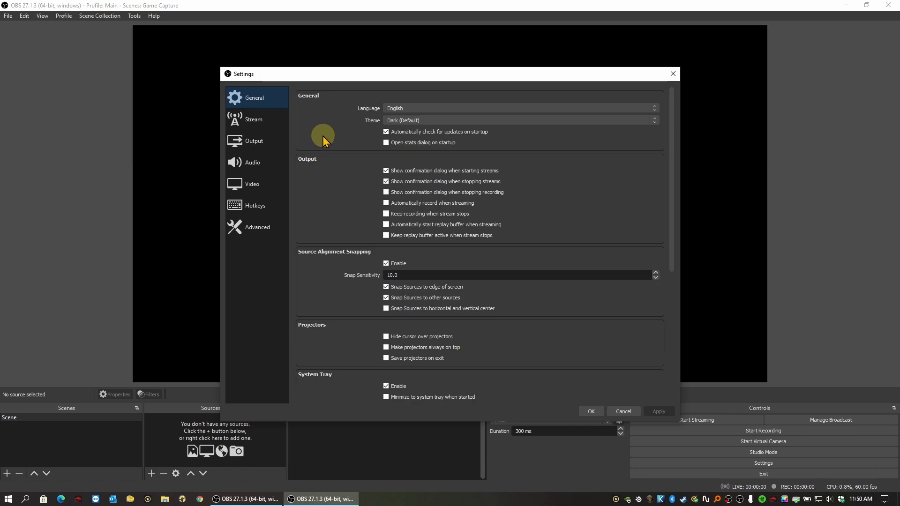
{"action": "left_click", "coordinate": [261, 144]}
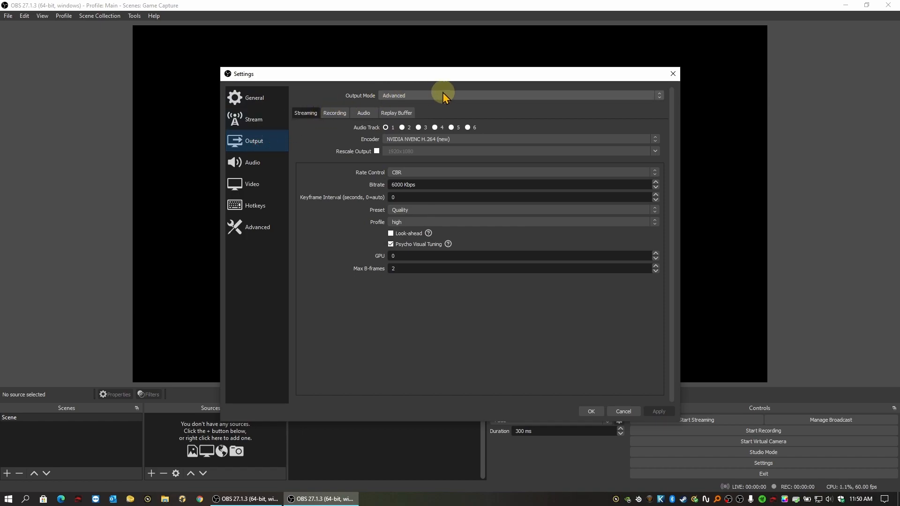
{"action": "left_click", "coordinate": [333, 114]}
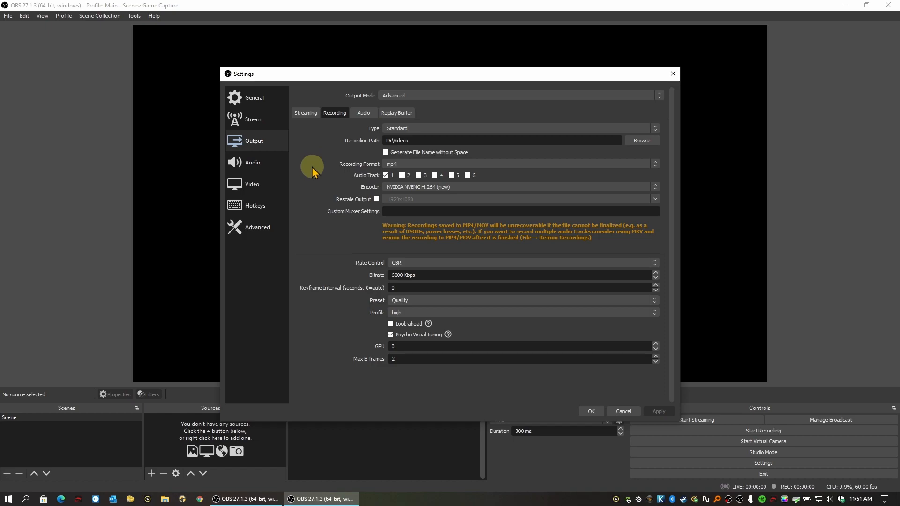
{"action": "left_click", "coordinate": [254, 164]}
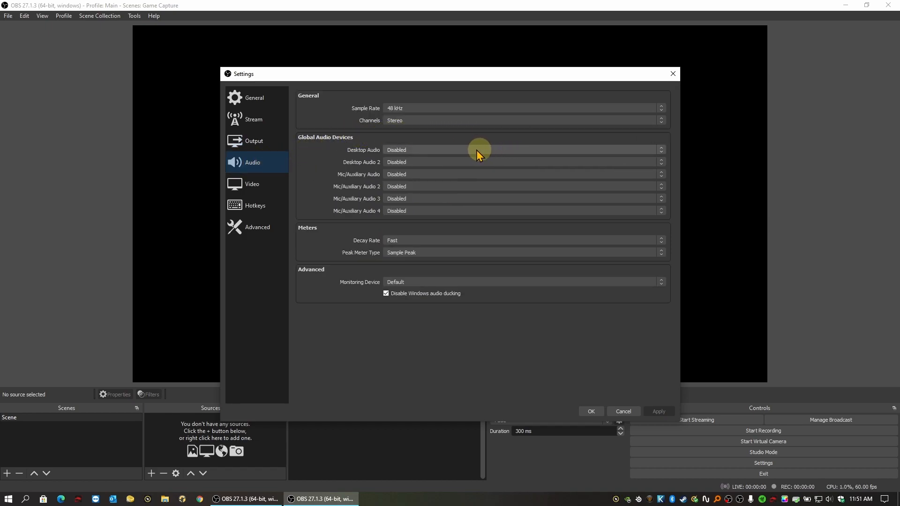
{"action": "left_click", "coordinate": [440, 150]}
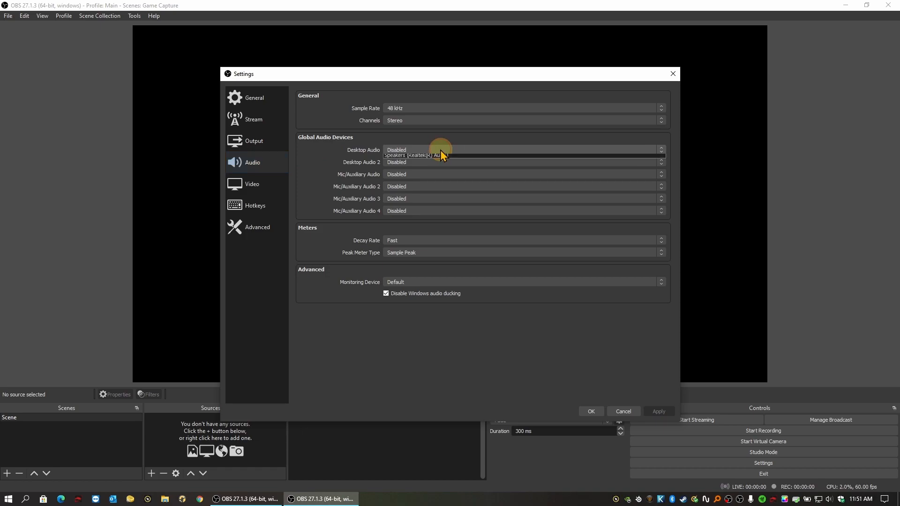
{"action": "left_click", "coordinate": [398, 163]}
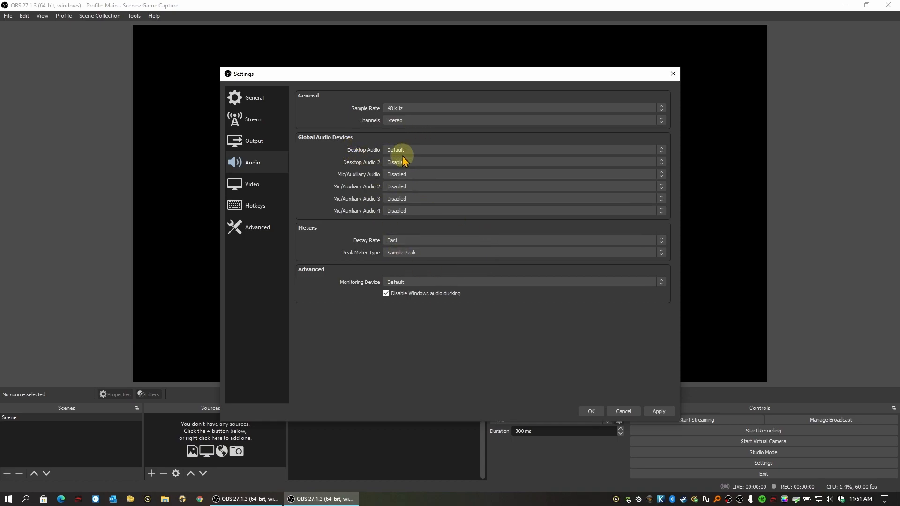
Check the video resolution, downscale filter and FPS settings, and apply the settings changes before closing the dialog.
{"action": "left_click", "coordinate": [248, 188]}
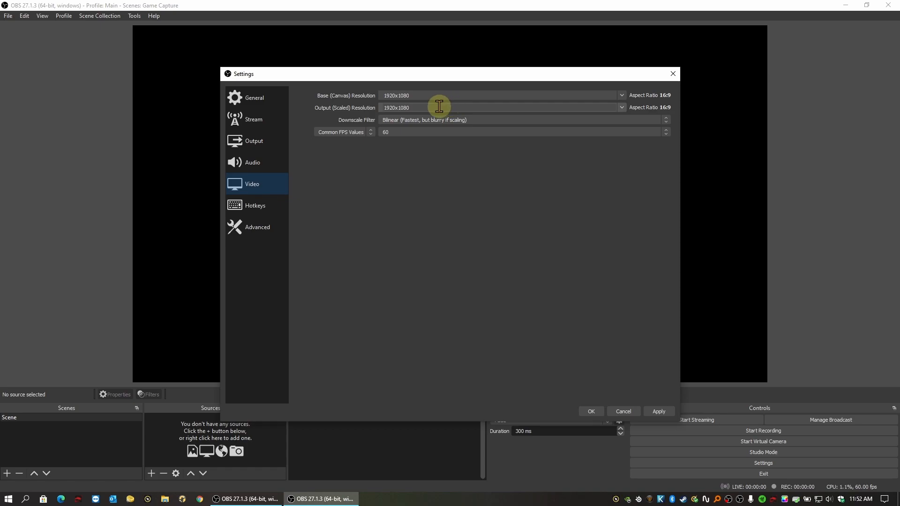
{"action": "left_click", "coordinate": [486, 120]}
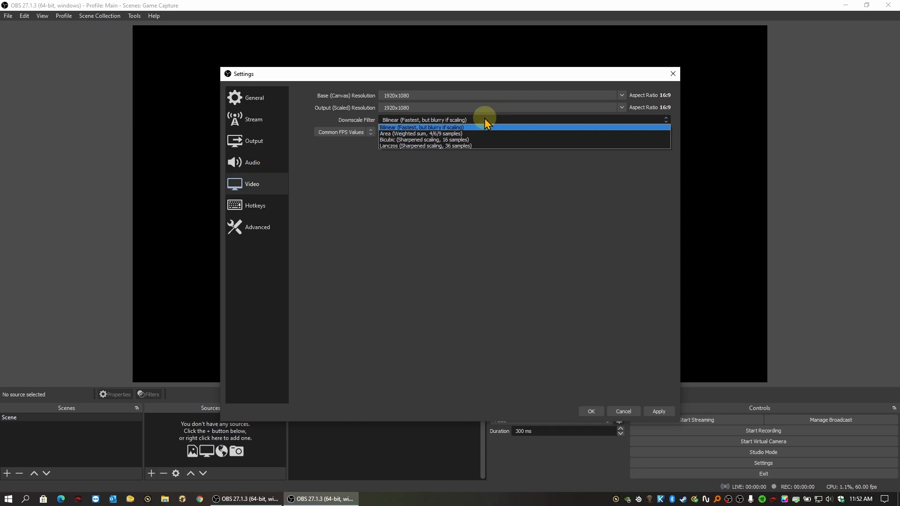
{"action": "left_click", "coordinate": [485, 120]}
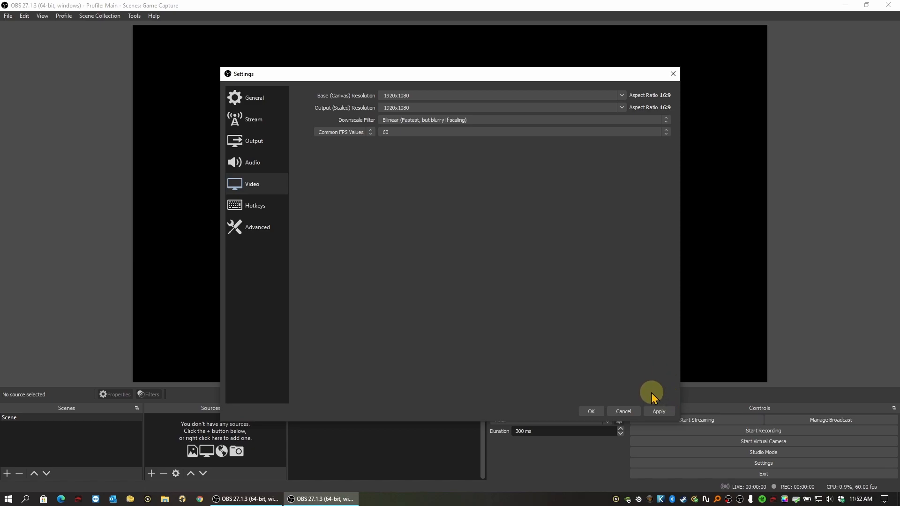
{"action": "left_click", "coordinate": [657, 412]}
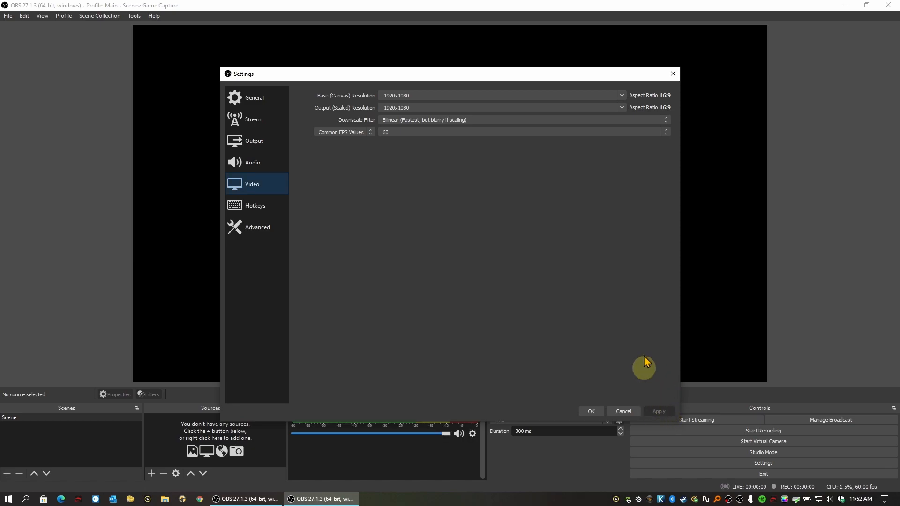
{"action": "left_click", "coordinate": [673, 74]}
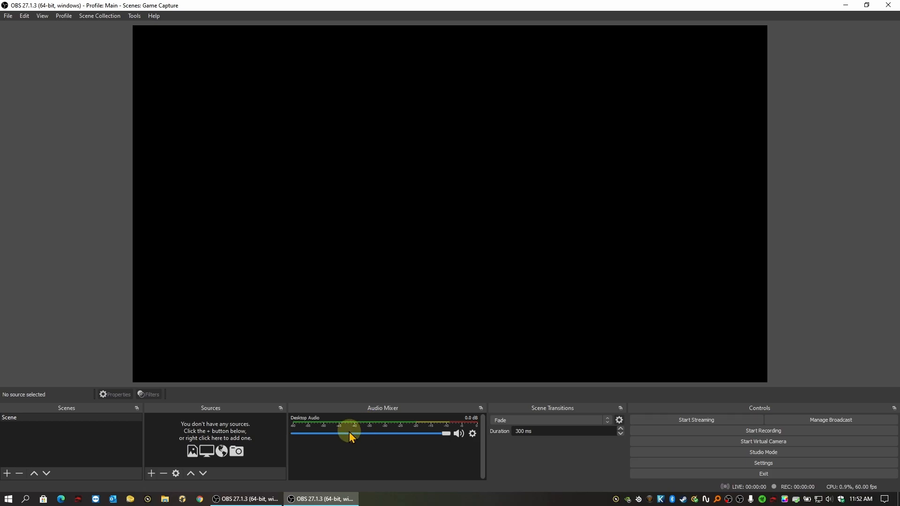
Add a new Game Capture source to the scene with its hook rate set to Fastest.
{"action": "left_click", "coordinate": [150, 474]}
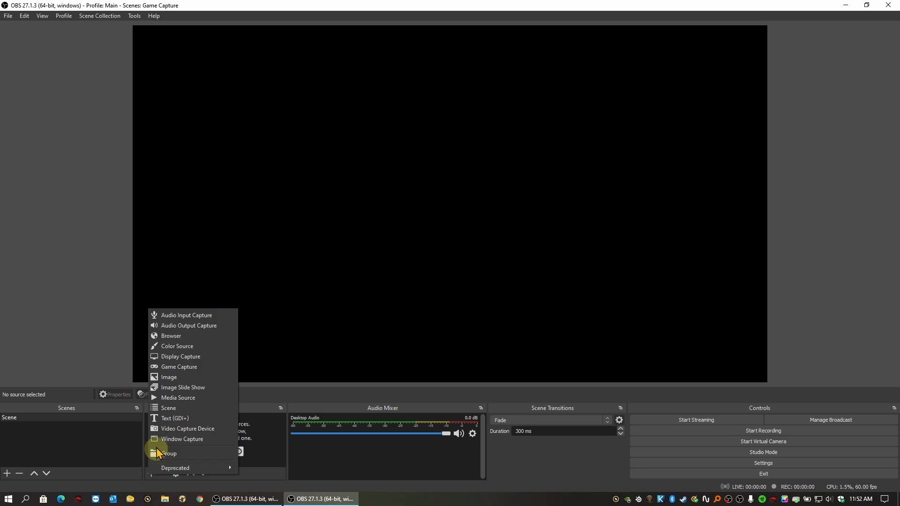
{"action": "left_click", "coordinate": [224, 368]}
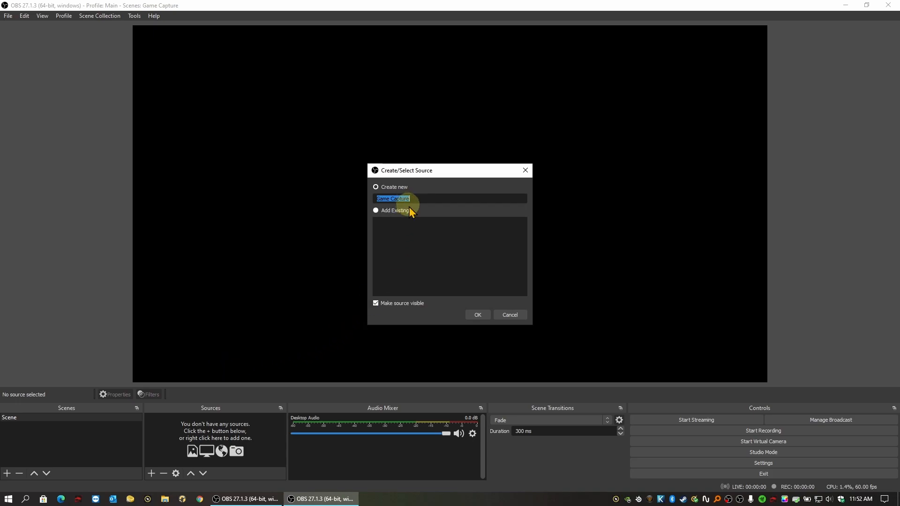
{"action": "left_click", "coordinate": [480, 313]}
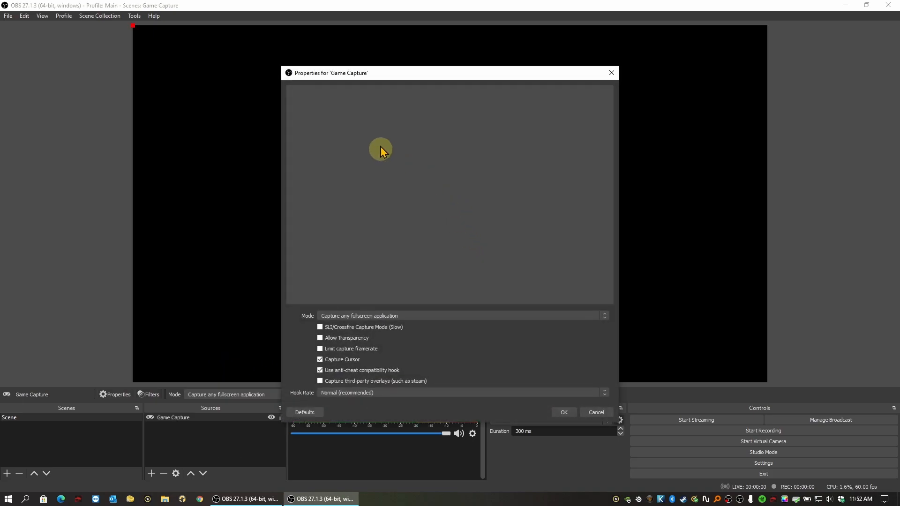
{"action": "left_click_drag", "start_coordinate": [442, 74], "coordinate": [432, 40]}
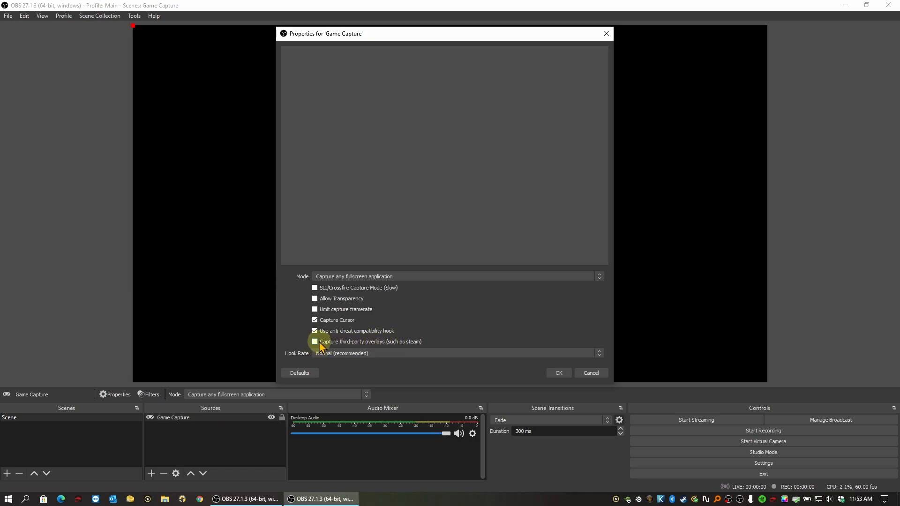
{"action": "left_click", "coordinate": [336, 353]}
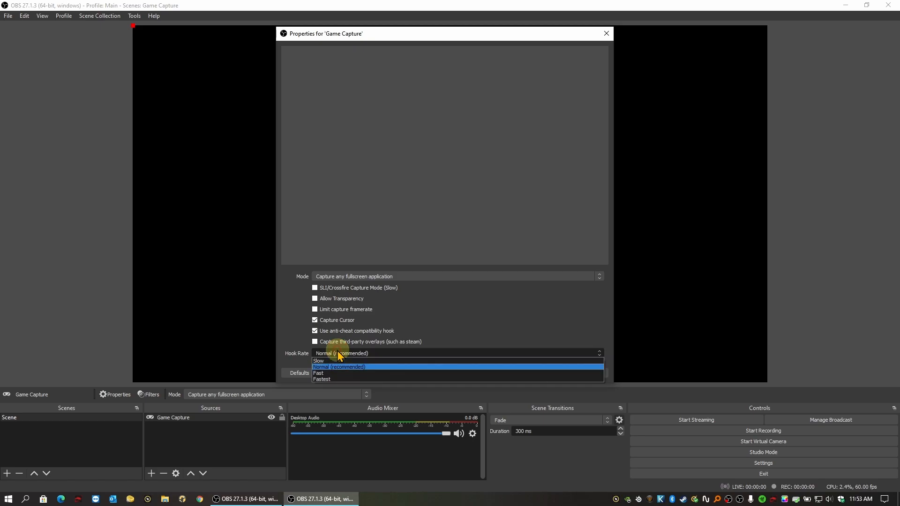
{"action": "left_click", "coordinate": [334, 379]}
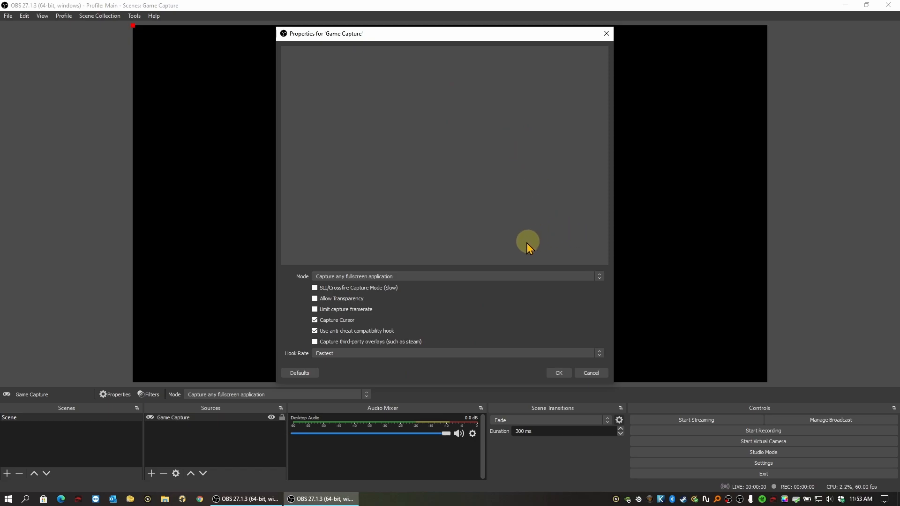
{"action": "left_click", "coordinate": [562, 372]}
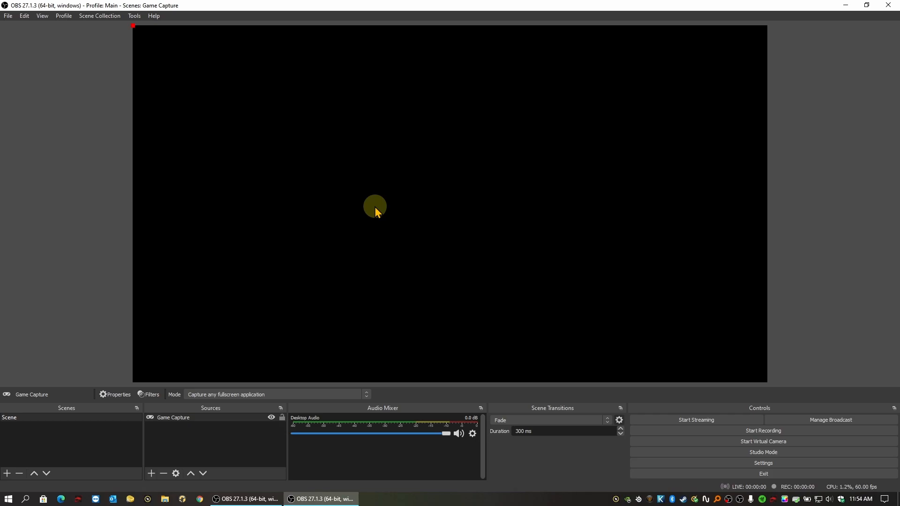
Add an Audio Input Capture source that uses the Desktop Microphone (Wireless GO II RX) device.
{"action": "left_click", "coordinate": [151, 474]}
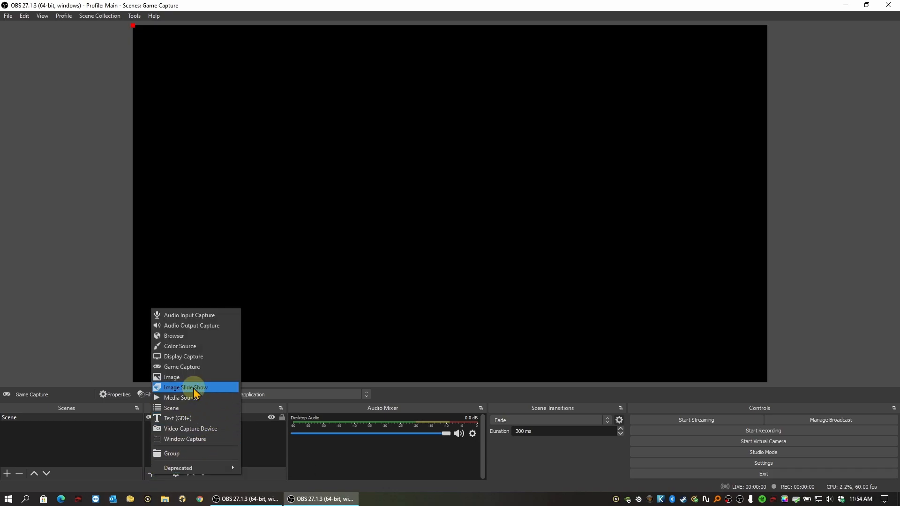
{"action": "left_click", "coordinate": [190, 316]}
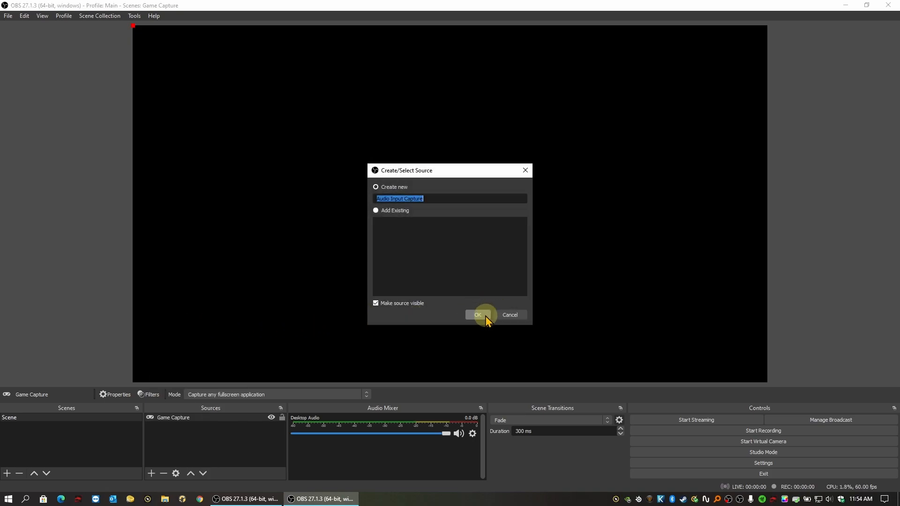
{"action": "left_click", "coordinate": [484, 315]}
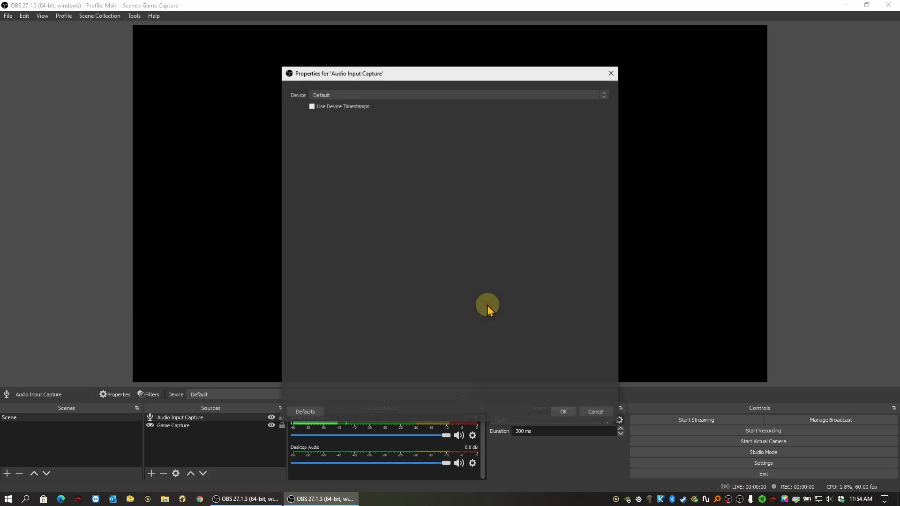
{"action": "left_click", "coordinate": [336, 94]}
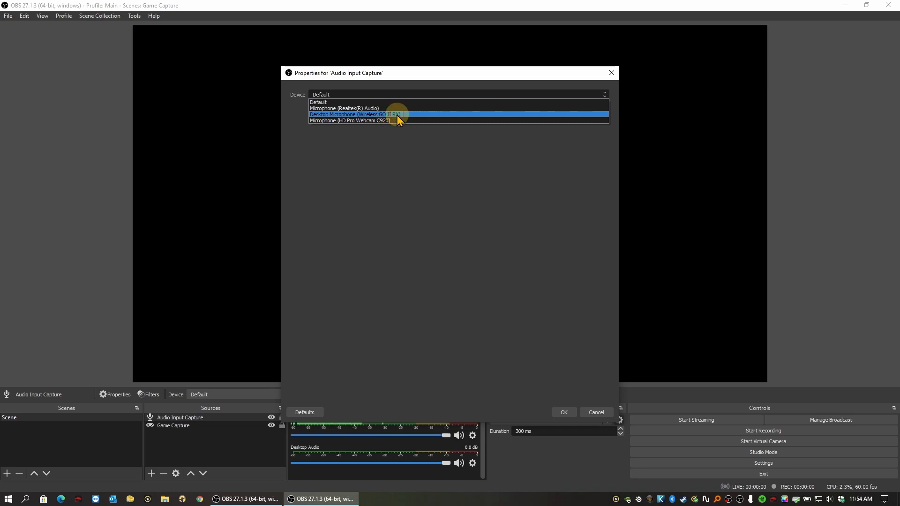
{"action": "left_click", "coordinate": [397, 115]}
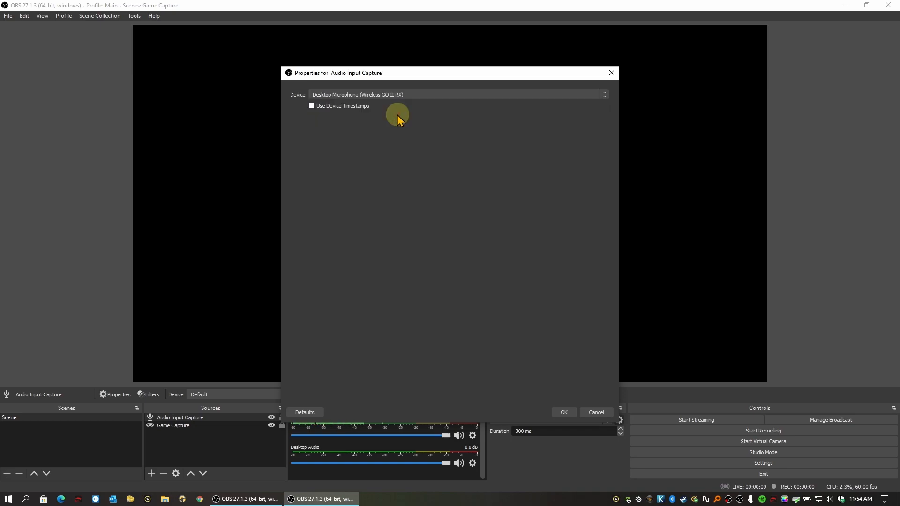
{"action": "left_click", "coordinate": [563, 411]}
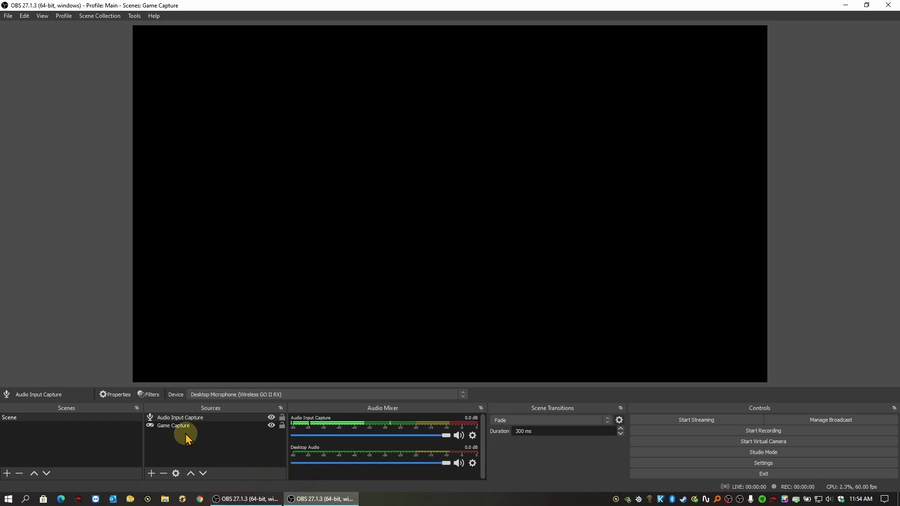
Add a Noise Suppression filter to the Audio Input Capture source.
{"action": "left_click", "coordinate": [151, 396]}
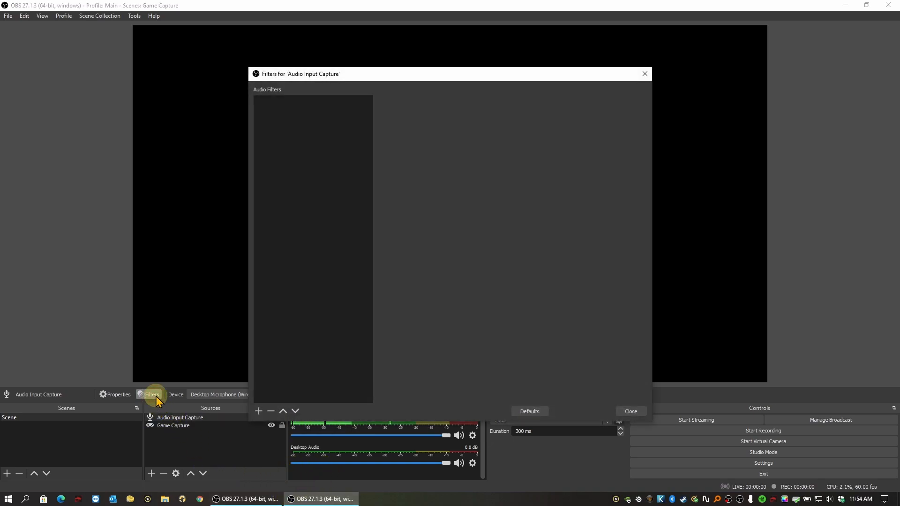
{"action": "left_click", "coordinate": [258, 411]}
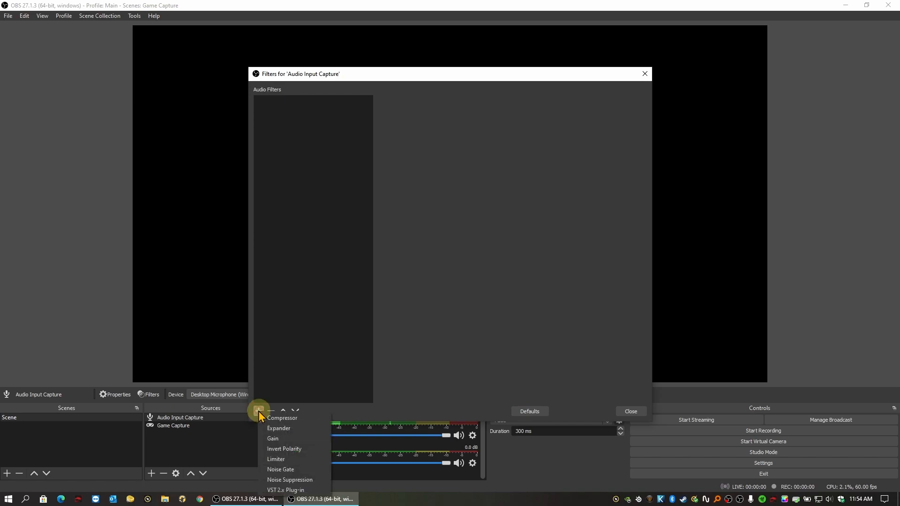
{"action": "left_click", "coordinate": [310, 479]}
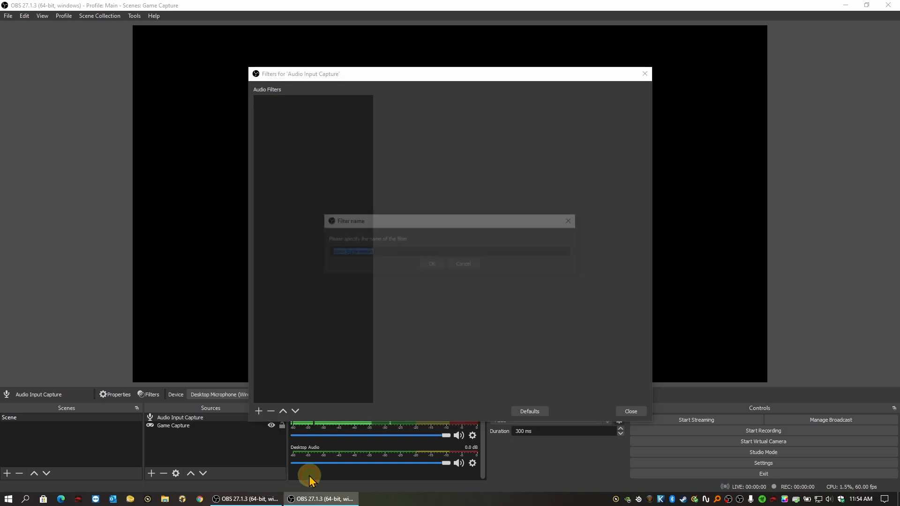
{"action": "left_click", "coordinate": [438, 266]}
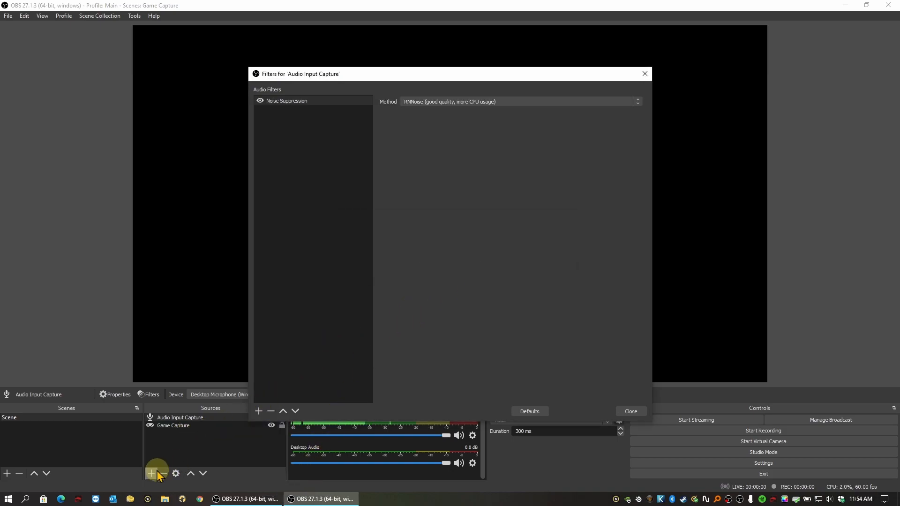
Add a Gain filter of 25 dB to the Audio Input Capture source and close its filters.
{"action": "left_click", "coordinate": [258, 412]}
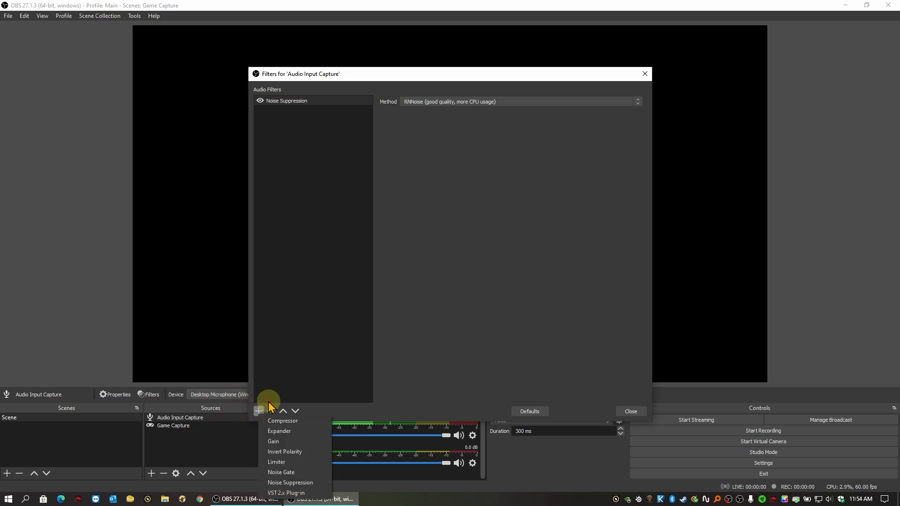
{"action": "left_click", "coordinate": [291, 443]}
{"action": "left_click", "coordinate": [432, 265]}
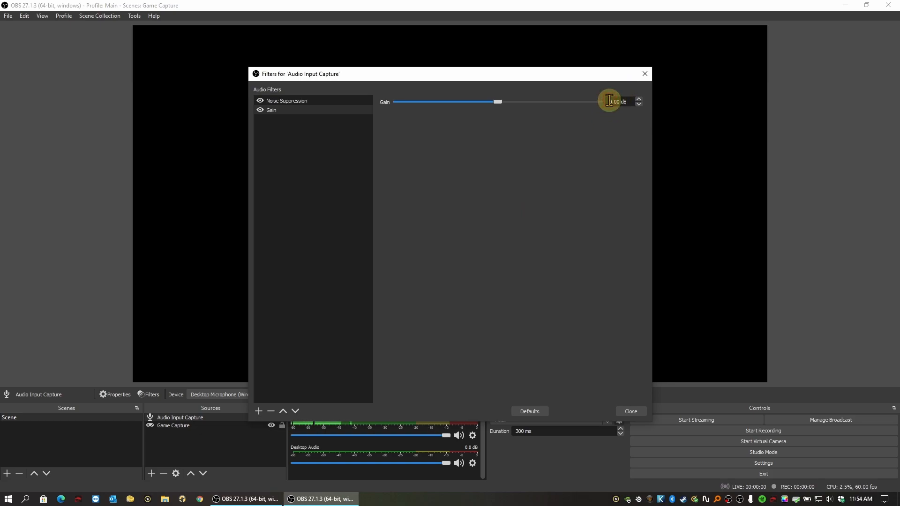
{"action": "type", "text": "25"}
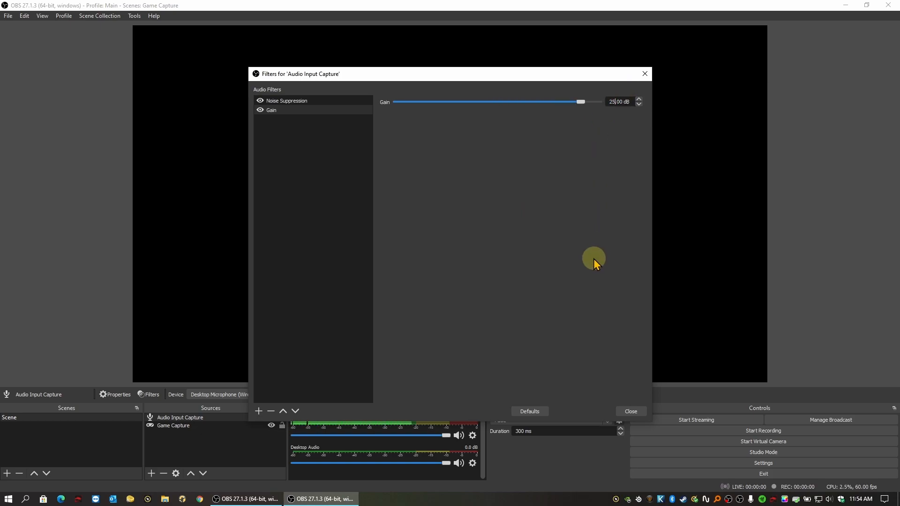
{"action": "left_click", "coordinate": [637, 411]}
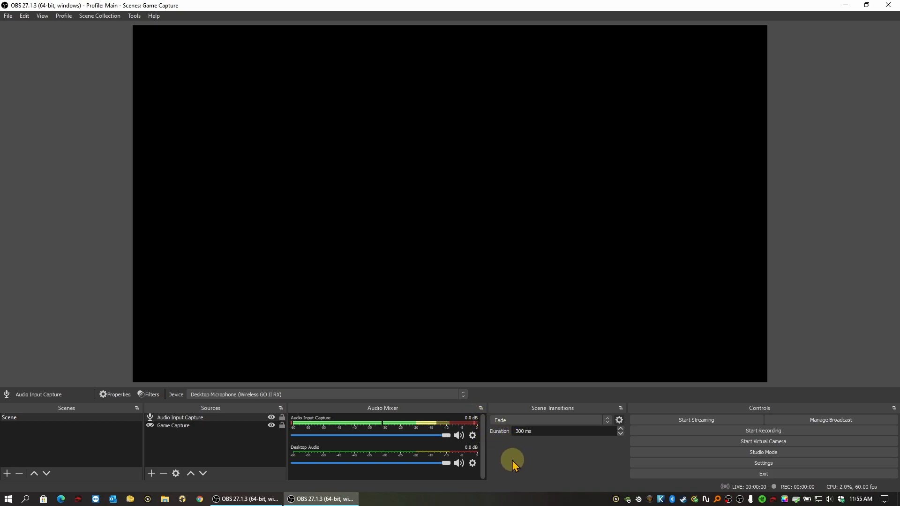
Set the Desktop Audio volume to -15 dB in the advanced audio properties and close them.
{"action": "left_click", "coordinate": [472, 463]}
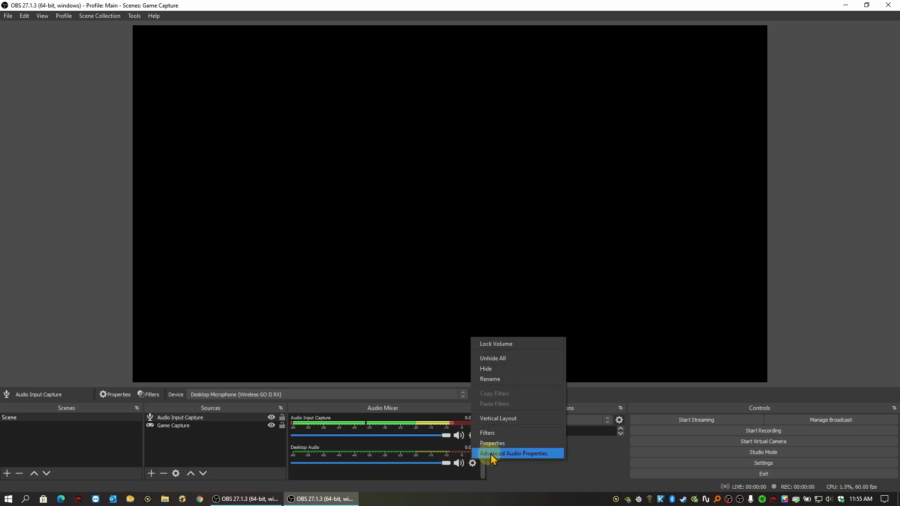
{"action": "left_click", "coordinate": [489, 455]}
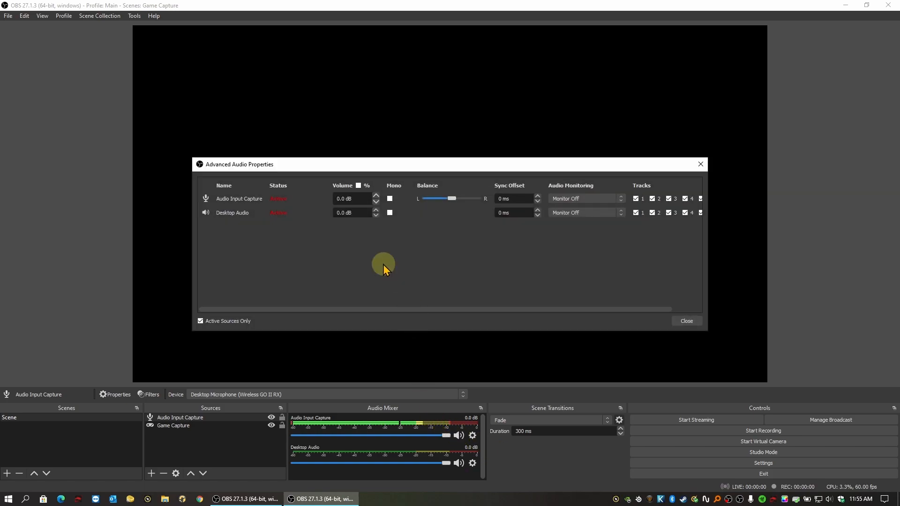
{"action": "double_click", "coordinate": [337, 213]}
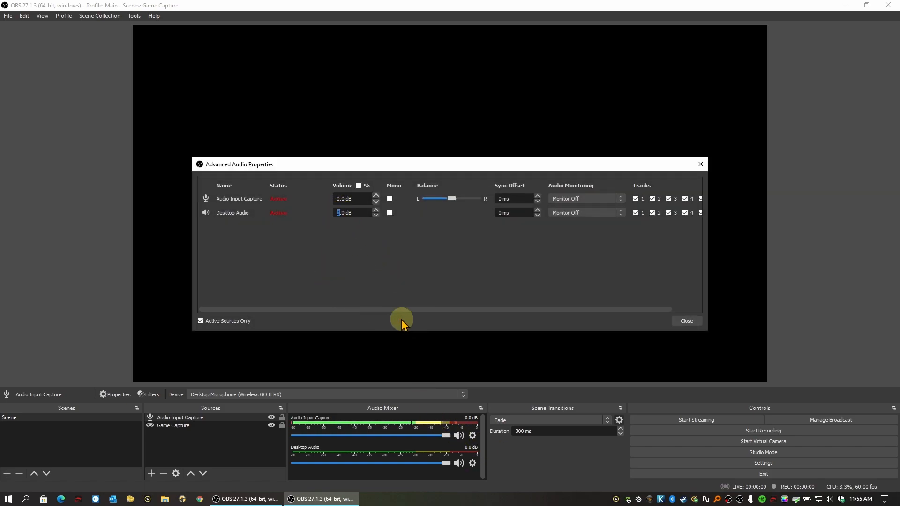
{"action": "type", "text": "-15"}
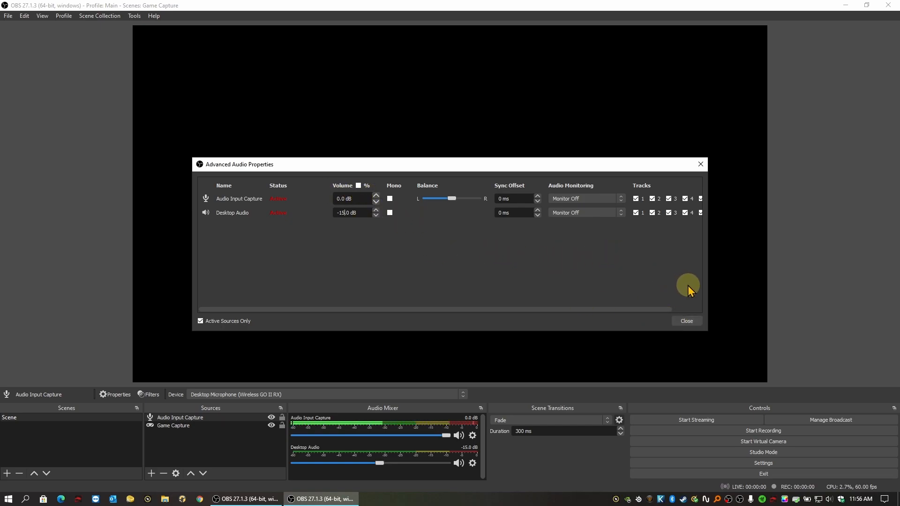
{"action": "left_click", "coordinate": [691, 322]}
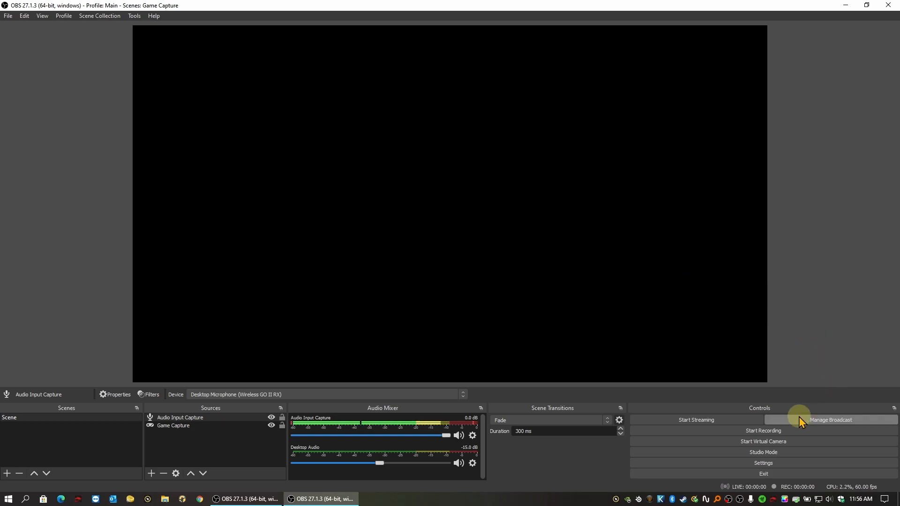
Start recording in OBS and launch Sniper Elite V2 Remastered from Steam.
{"action": "left_click", "coordinate": [759, 432]}
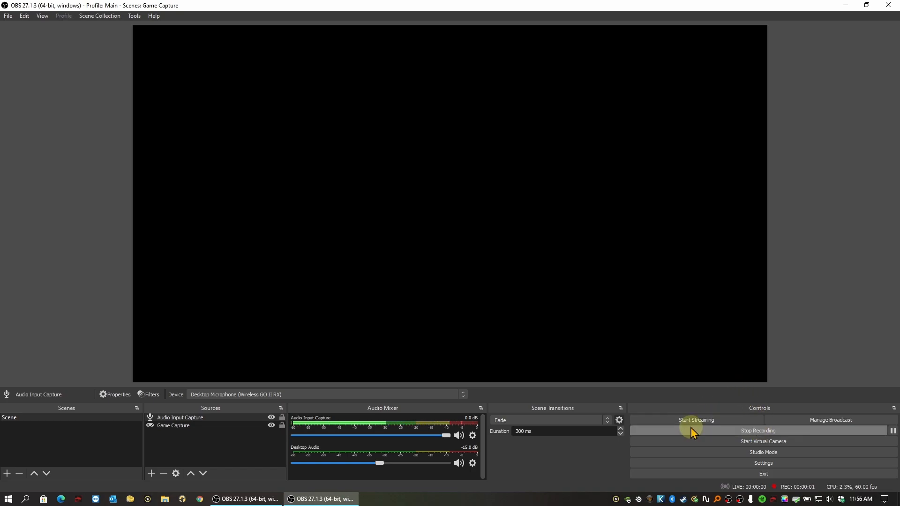
{"action": "right_click", "coordinate": [682, 498]}
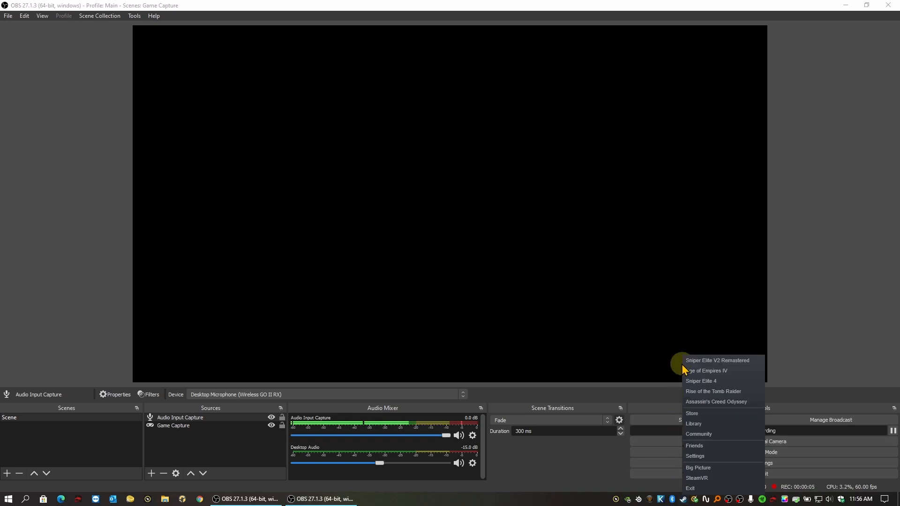
{"action": "left_click", "coordinate": [707, 360]}
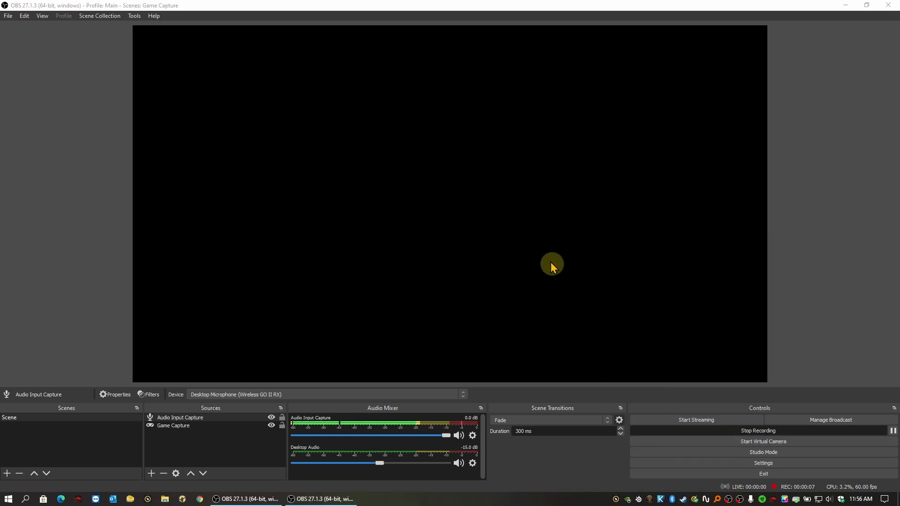
{"action": "left_click", "coordinate": [400, 256]}
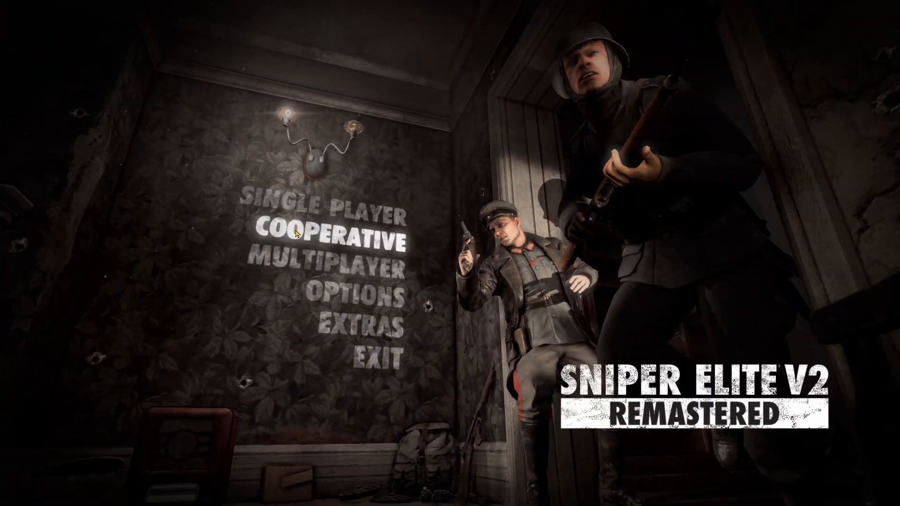
Start the "Assassinate the Führer" mission from the game's single-player challenges.
{"action": "left_click", "coordinate": [293, 208]}
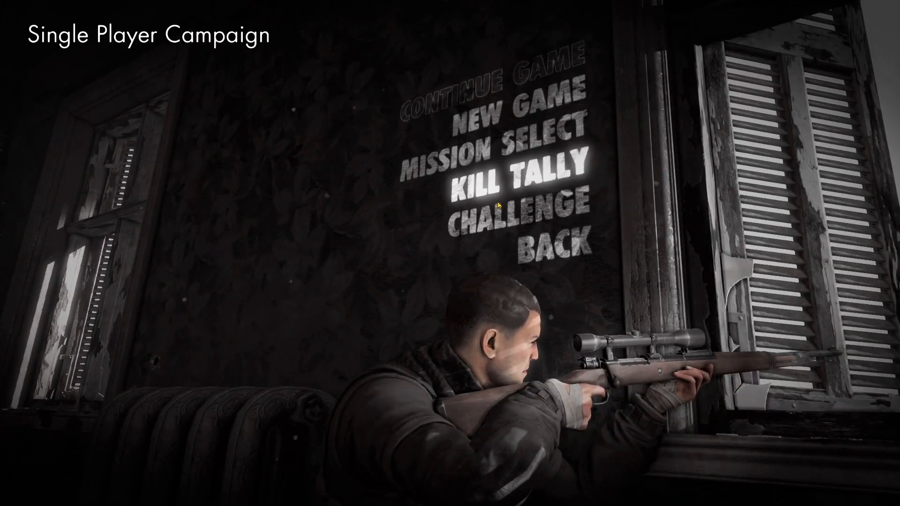
{"action": "left_click", "coordinate": [520, 216]}
{"action": "left_click", "coordinate": [549, 202]}
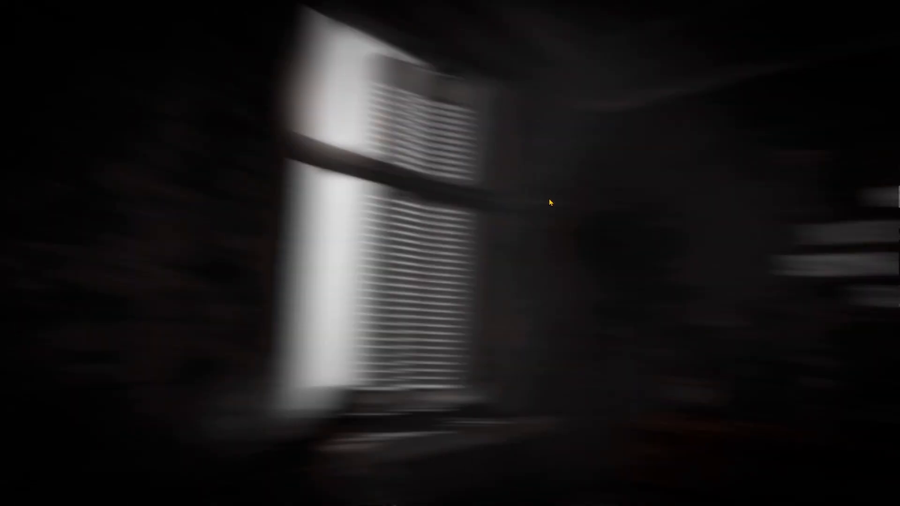
{"action": "left_click", "coordinate": [615, 174]}
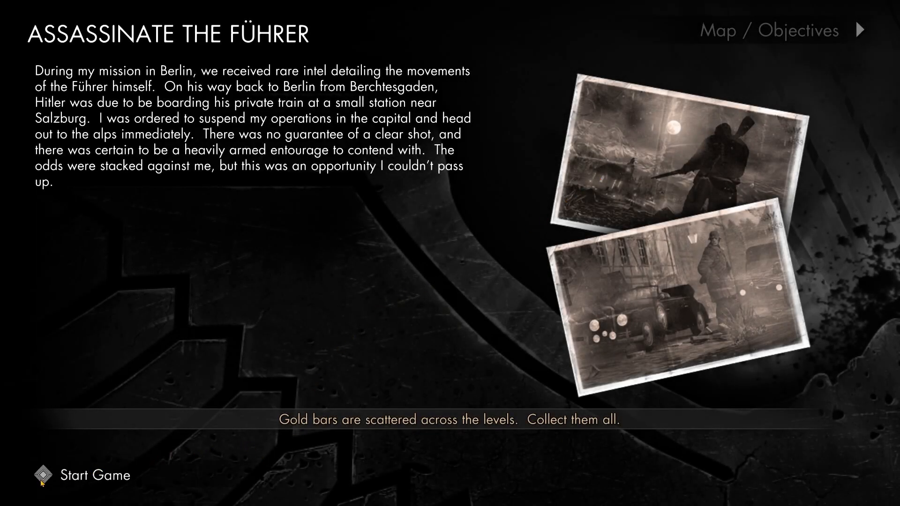
{"action": "left_click", "coordinate": [111, 471]}
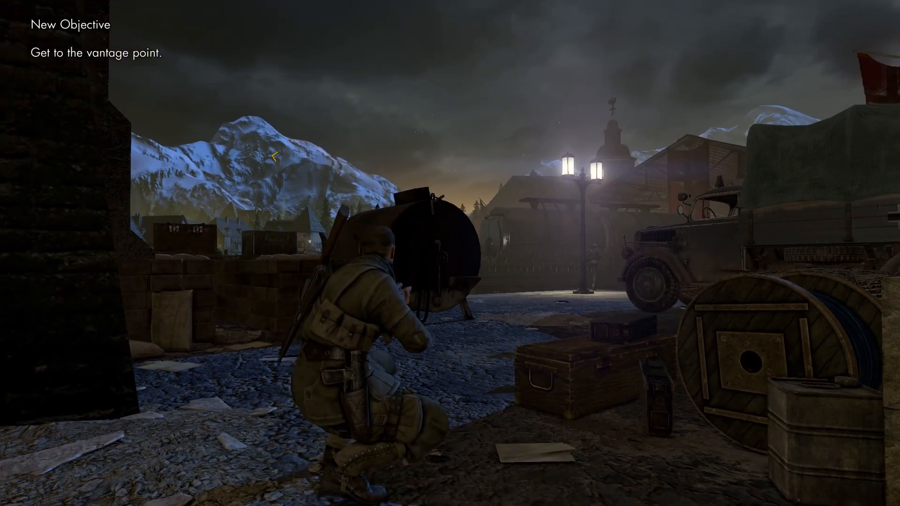
Aim and fire the Thompson M1 in bursts across the yard to capture test gameplay.
{"action": "right_click", "coordinate": [450, 253]}
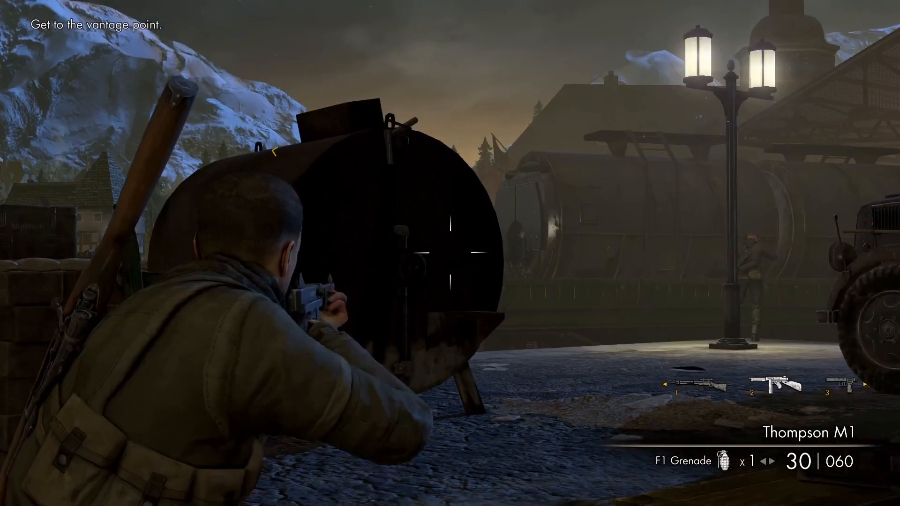
{"action": "left_click", "coordinate": [450, 253]}
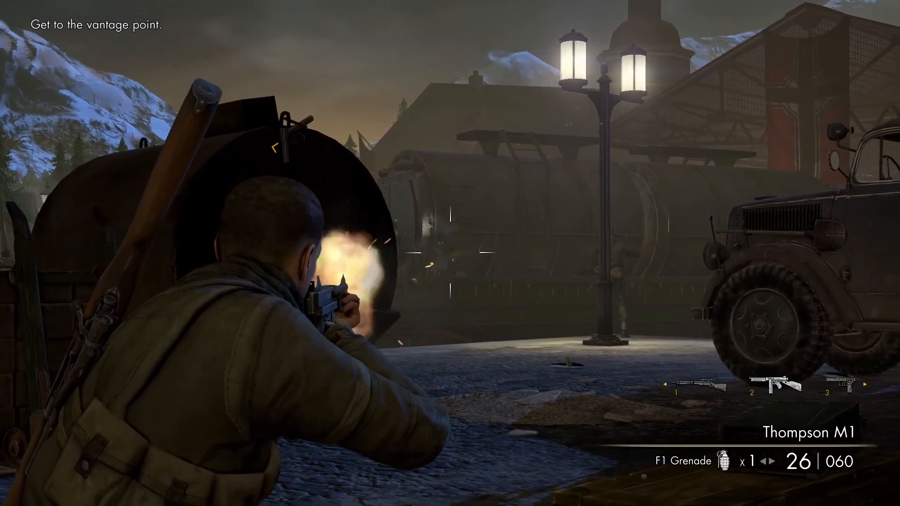
{"action": "left_click", "coordinate": [450, 253]}
{"action": "left_click", "coordinate": [450, 253]}
{"action": "left_click", "coordinate": [450, 253]}
{"action": "left_click", "coordinate": [450, 253]}
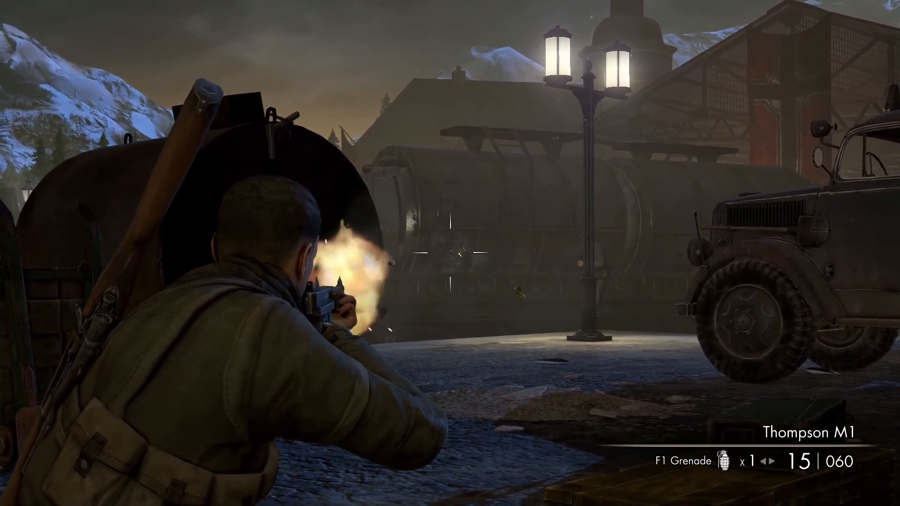
{"action": "left_click", "coordinate": [450, 253]}
{"action": "left_click", "coordinate": [450, 253]}
{"action": "left_click", "coordinate": [450, 253]}
{"action": "left_click", "coordinate": [450, 253]}
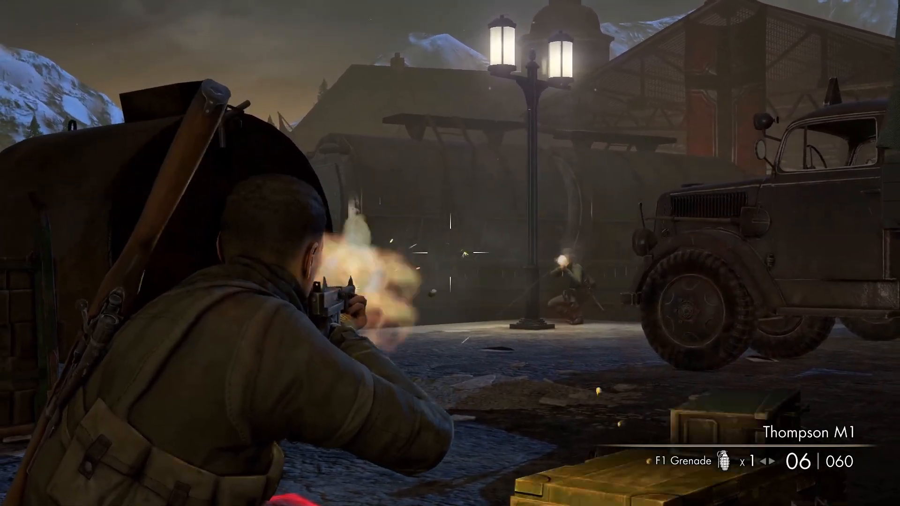
Pause the mission and exit it to the game's main menu.
{"action": "key", "text": "Escape"}
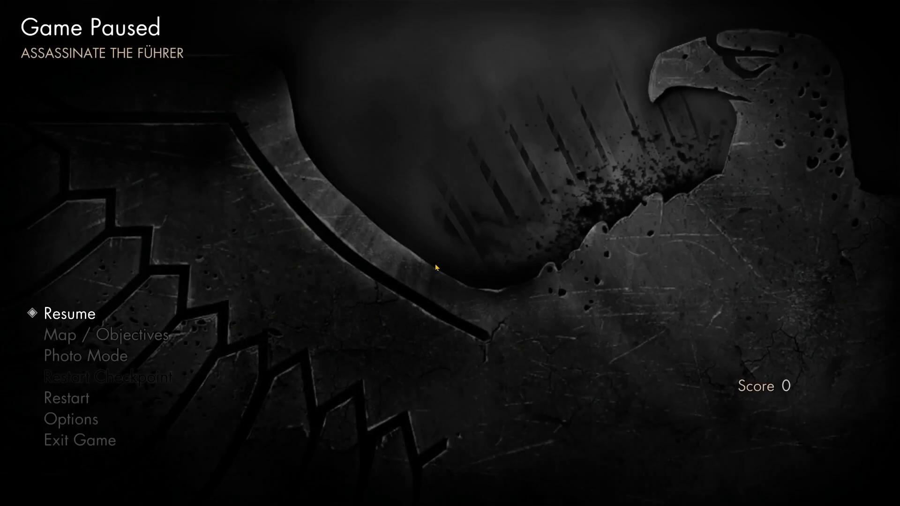
{"action": "left_click", "coordinate": [80, 441]}
{"action": "left_click", "coordinate": [388, 316]}
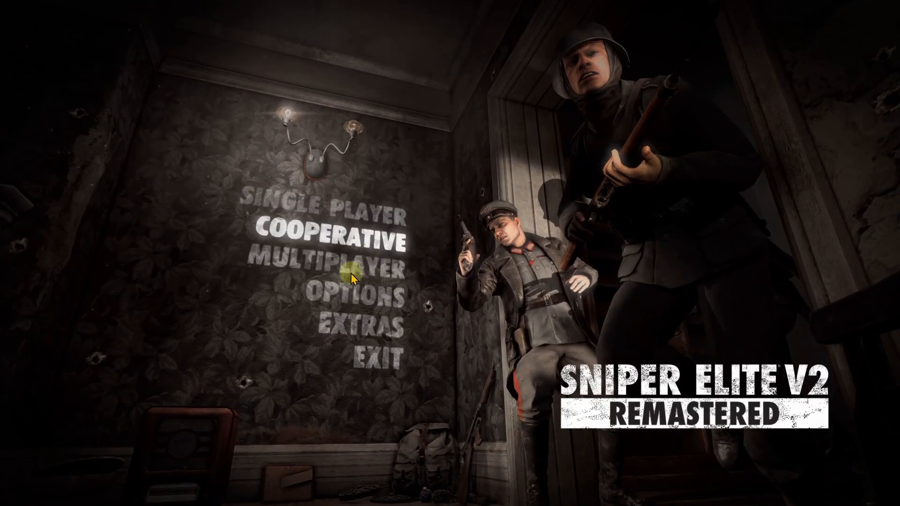
Quit Sniper Elite V2 Remastered and stop the recording in OBS.
{"action": "left_click", "coordinate": [382, 357]}
{"action": "left_click", "coordinate": [397, 316]}
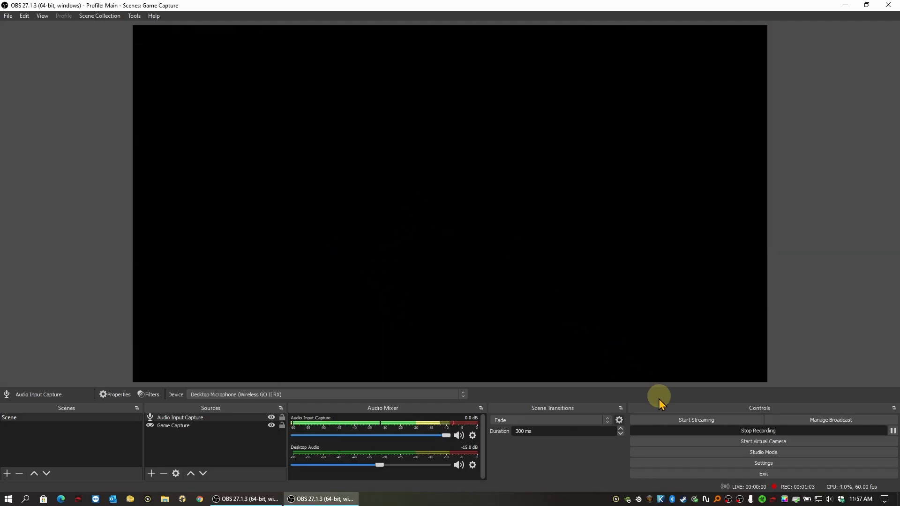
{"action": "left_click", "coordinate": [701, 431]}
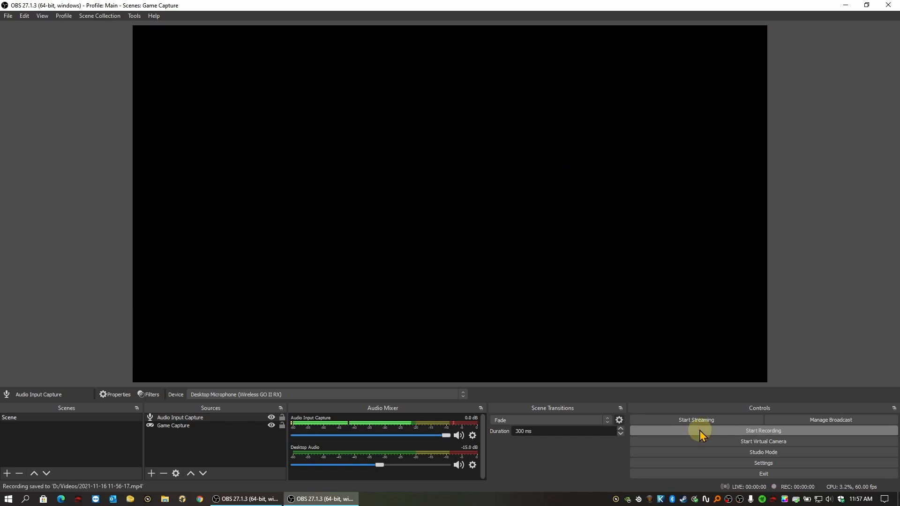